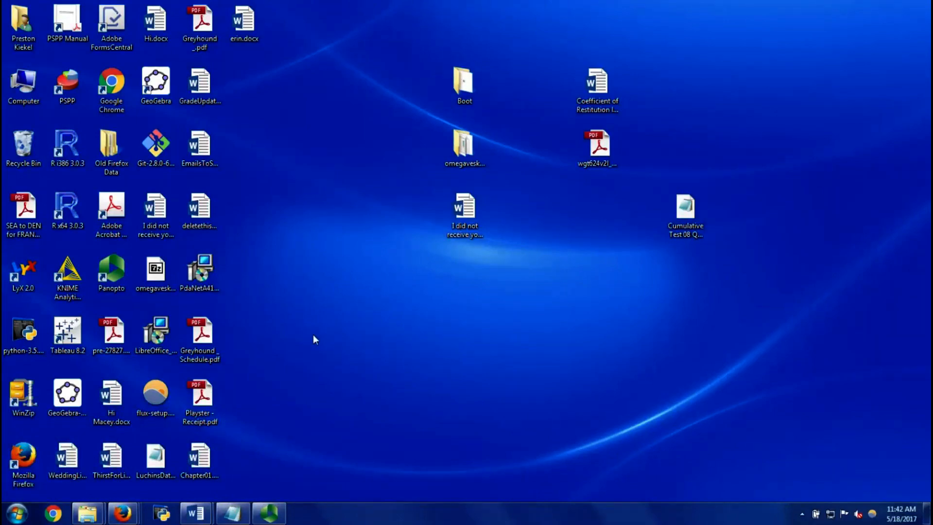
Step: Launch the 64-bit version of R 3.0.3 and bring its console to the front
{"action": "left_click", "coordinate": [76, 220]}
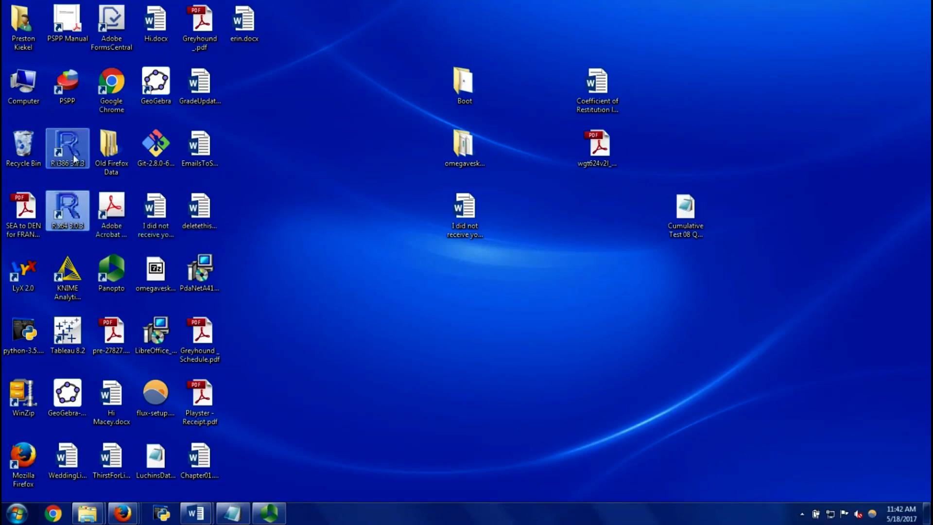
{"action": "double_click", "coordinate": [67, 212]}
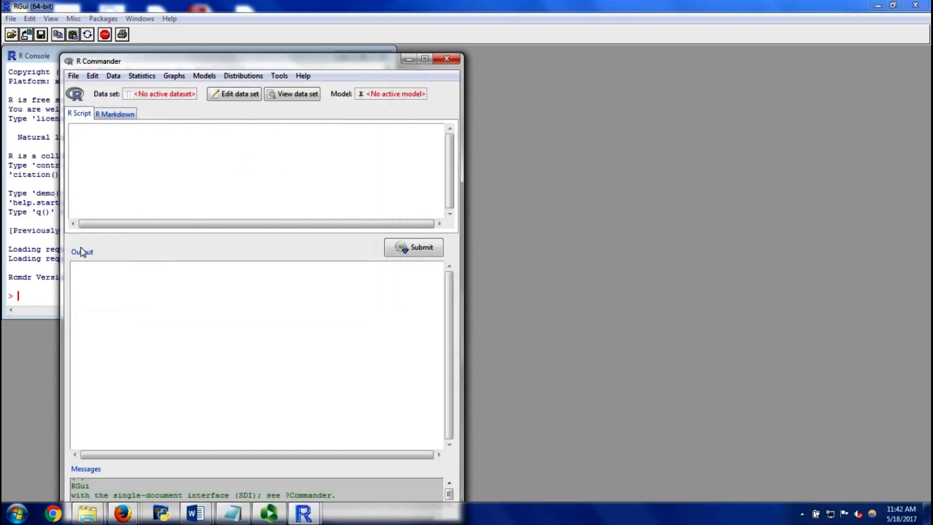
{"action": "left_click", "coordinate": [30, 296]}
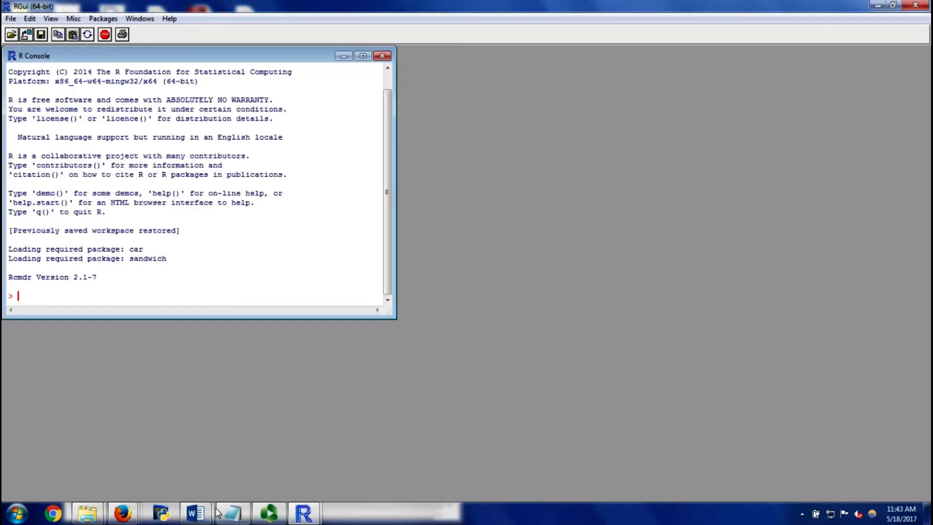
Step: Look at the library(Rcmdr) command in the Word document, and return to R Commander
{"action": "mouse_move", "coordinate": [199, 519]}
{"action": "left_click", "coordinate": [248, 461]}
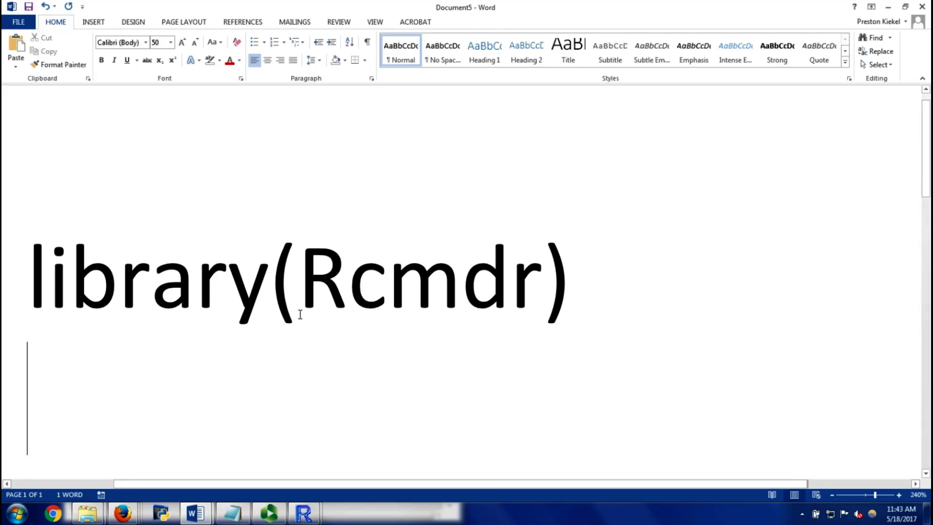
{"action": "left_click_drag", "start_coordinate": [300, 314], "coordinate": [340, 305]}
{"action": "left_click", "coordinate": [295, 413]}
{"action": "key", "text": "alt+Tab"}
{"action": "key", "text": "alt+Tab"}
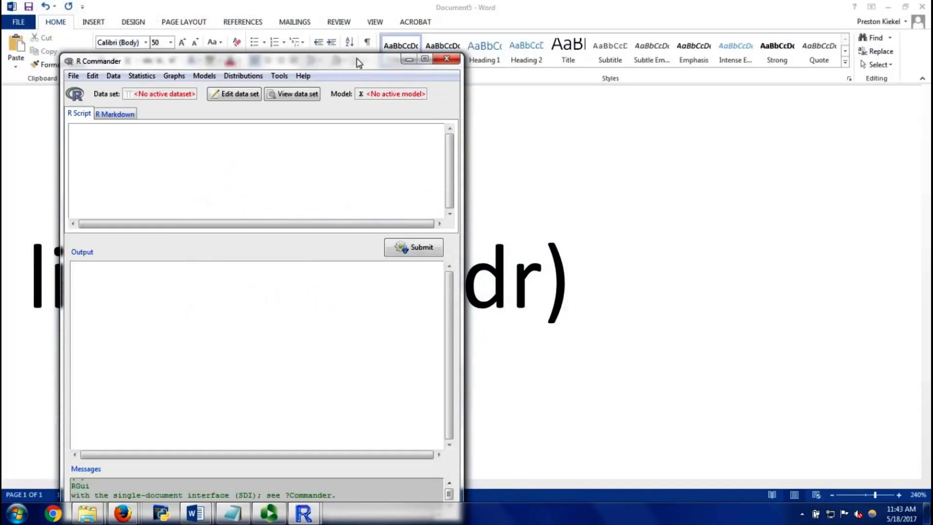
Step: Load the RcmdrPlugin.EZR plug-in and restart R Commander to make it available
{"action": "left_click_drag", "start_coordinate": [368, 65], "coordinate": [362, 27]}
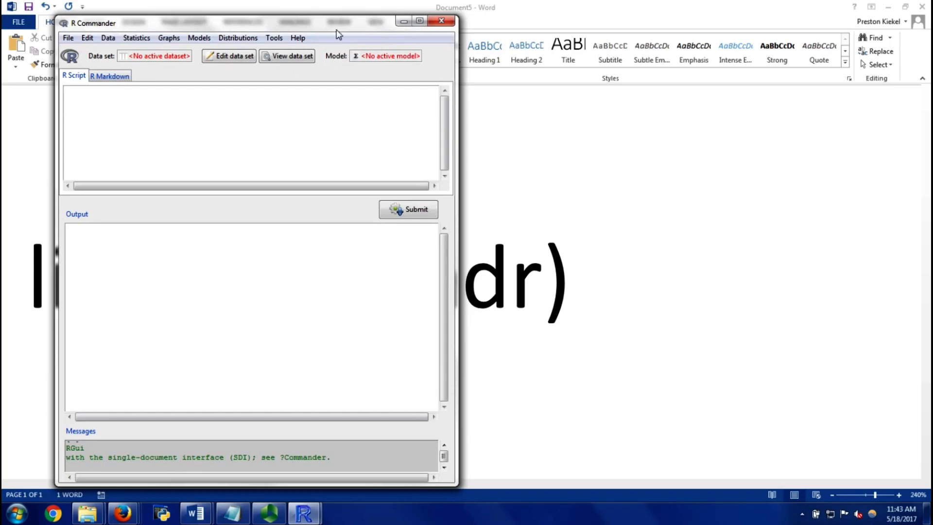
{"action": "left_click", "coordinate": [275, 38]}
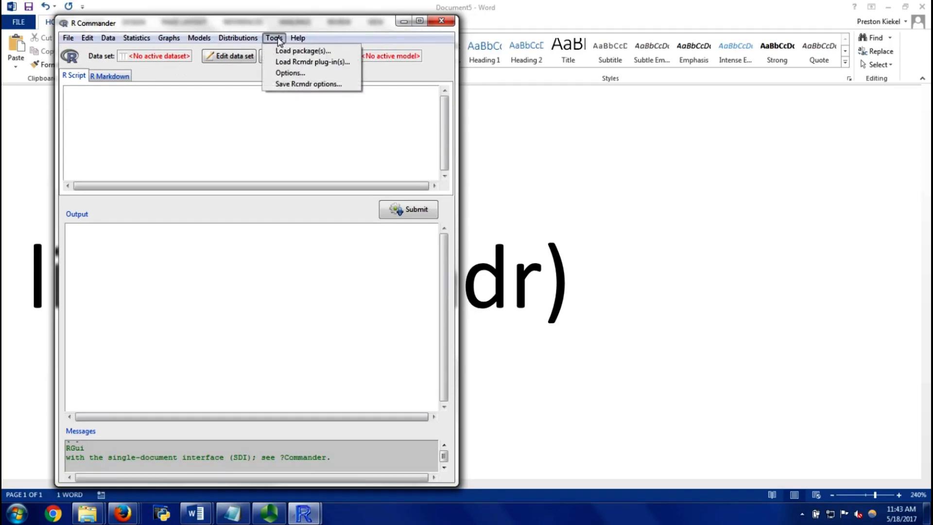
{"action": "left_click", "coordinate": [314, 63]}
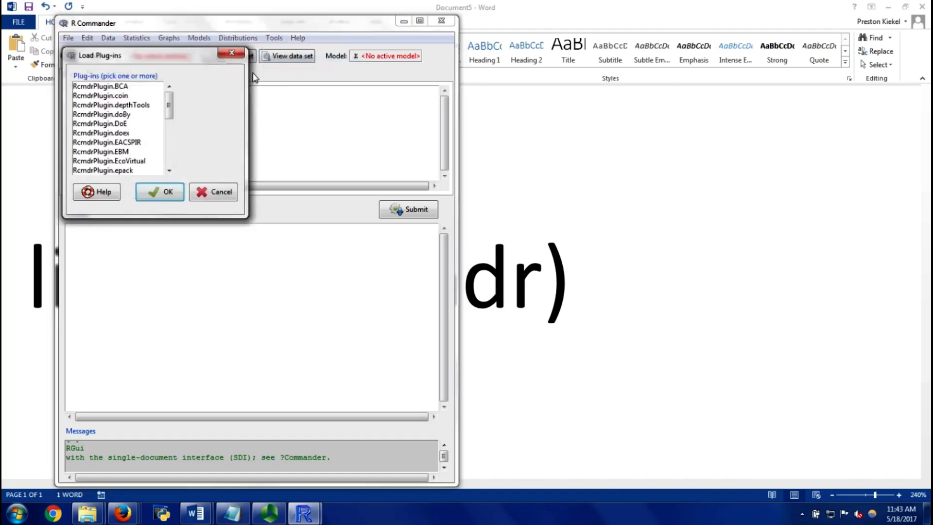
{"action": "left_click", "coordinate": [168, 132]}
{"action": "left_click", "coordinate": [119, 106]}
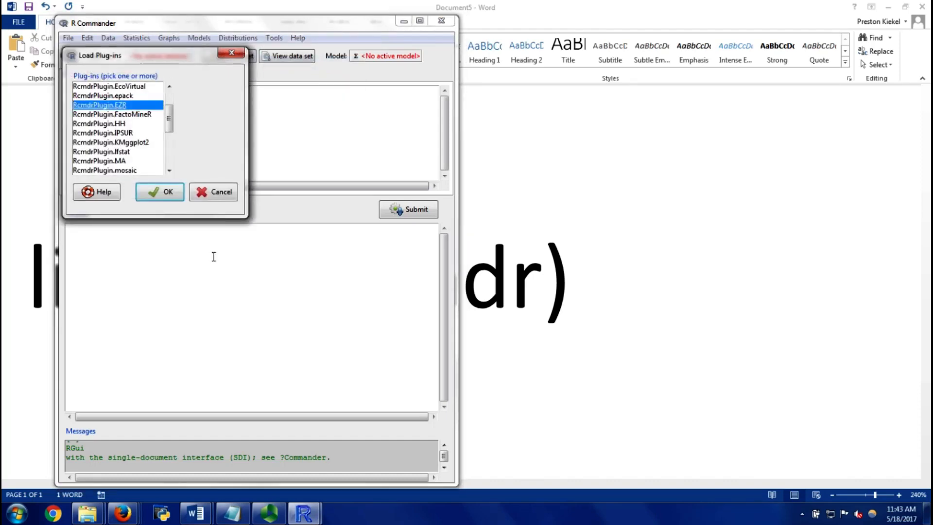
{"action": "left_click", "coordinate": [167, 197]}
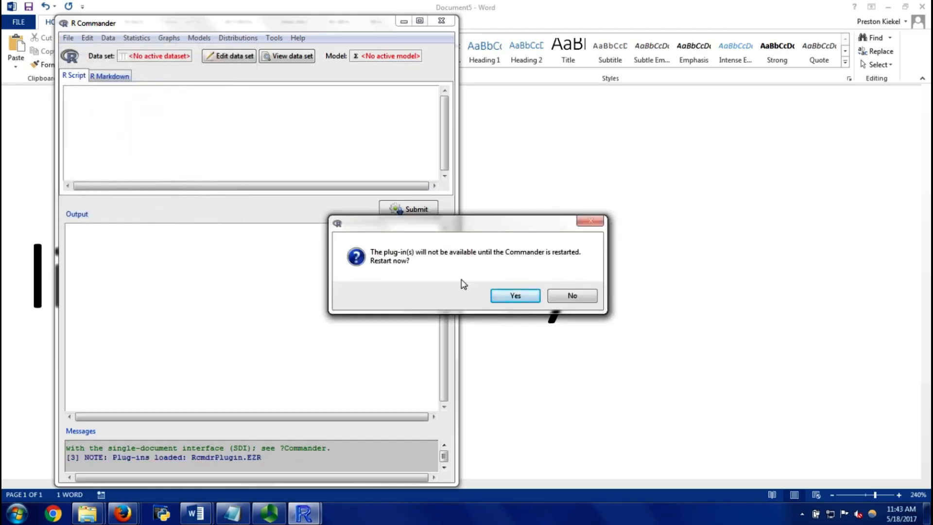
{"action": "left_click", "coordinate": [534, 299]}
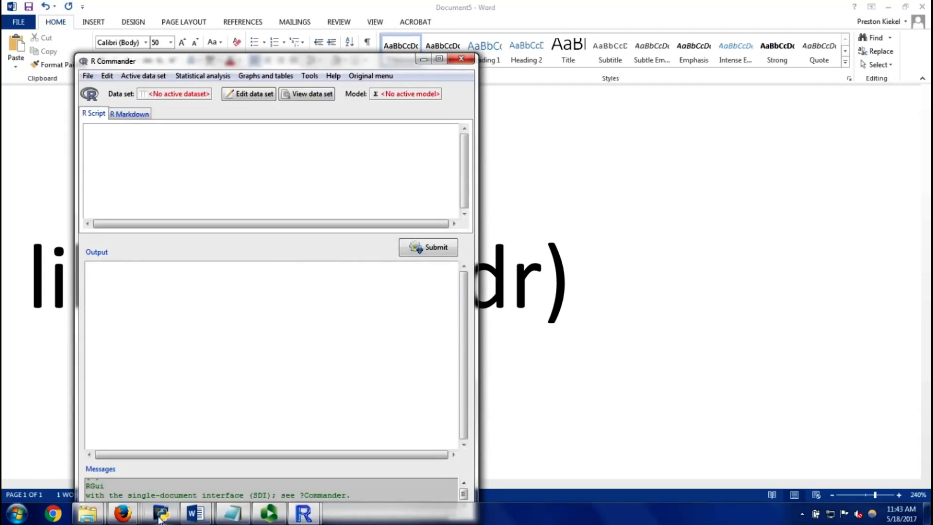
Step: Switch to the WAMAP Assessment window in Firefox and read the claim, the significance level and the definition of d
{"action": "mouse_move", "coordinate": [123, 513]}
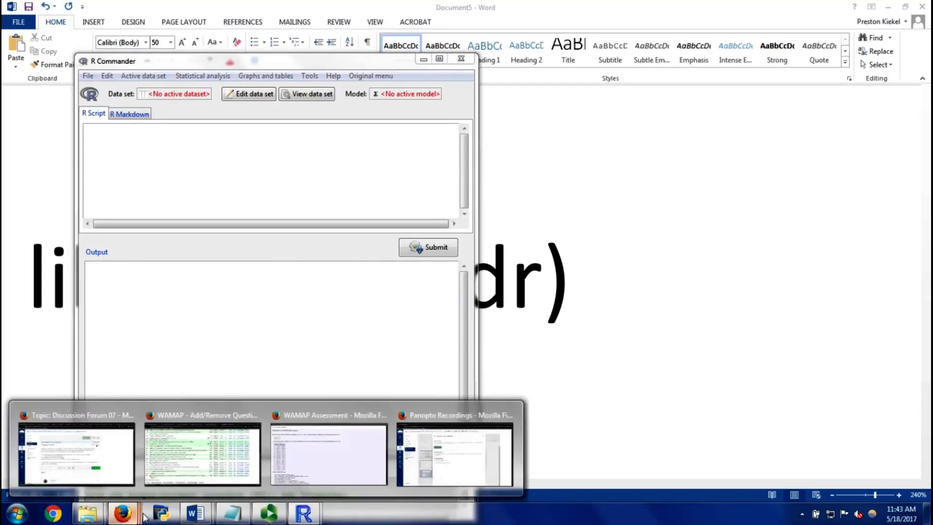
{"action": "left_click", "coordinate": [326, 459]}
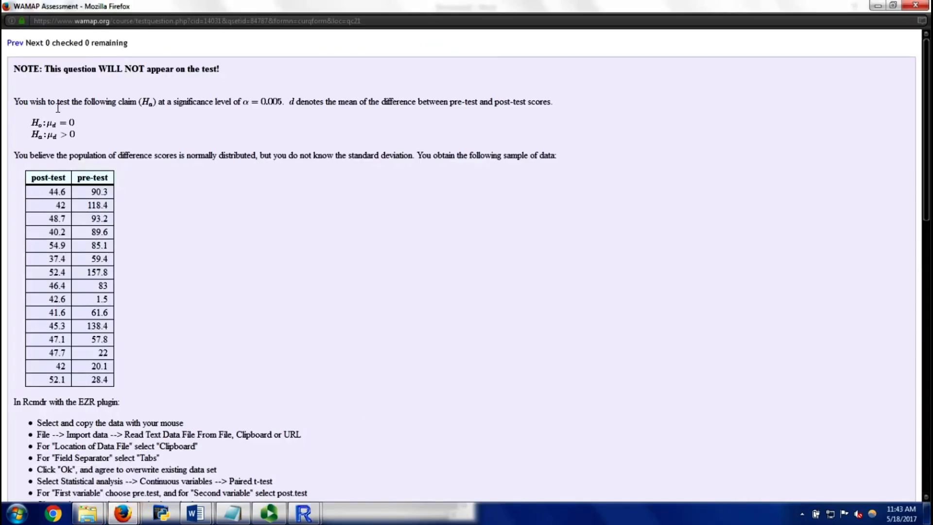
{"action": "left_click_drag", "start_coordinate": [51, 106], "coordinate": [173, 112]}
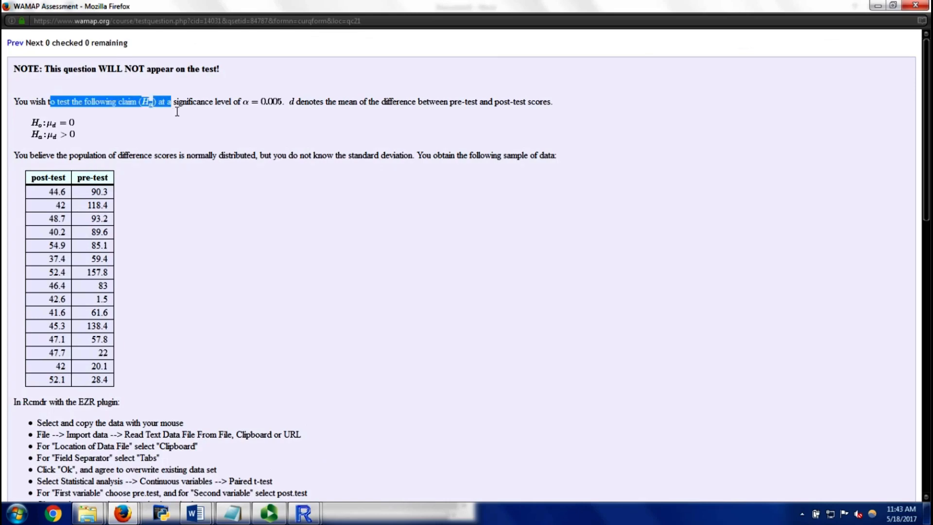
{"action": "left_click", "coordinate": [188, 105]}
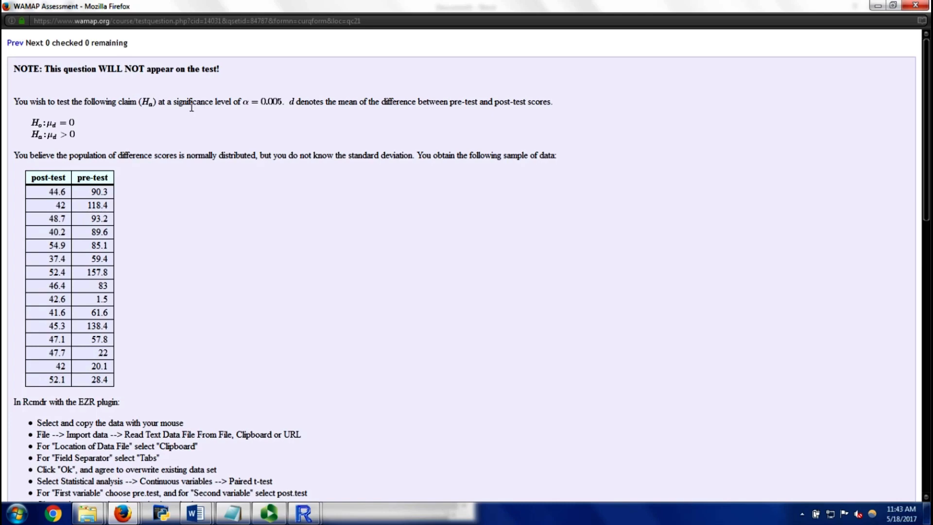
{"action": "left_click_drag", "start_coordinate": [188, 105], "coordinate": [284, 107]}
{"action": "left_click", "coordinate": [291, 107]}
{"action": "left_click_drag", "start_coordinate": [304, 107], "coordinate": [481, 113]}
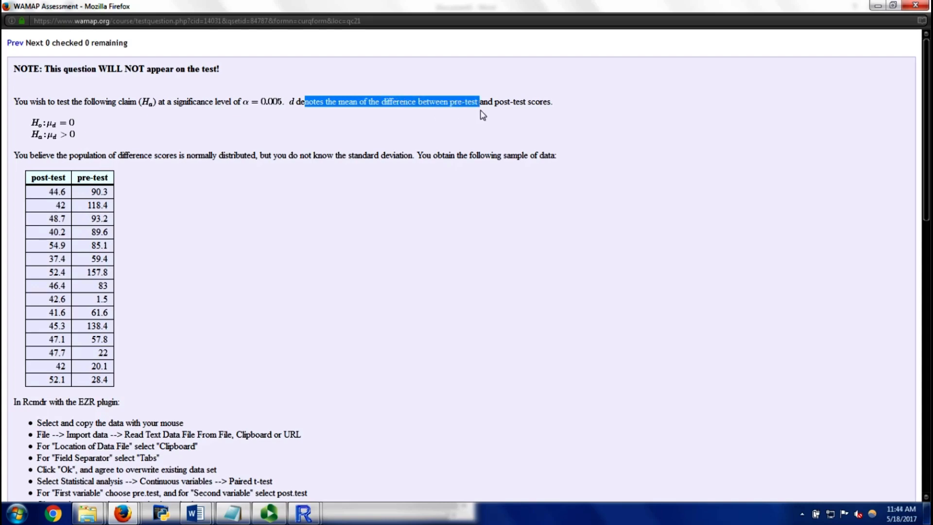
{"action": "left_click", "coordinate": [483, 115]}
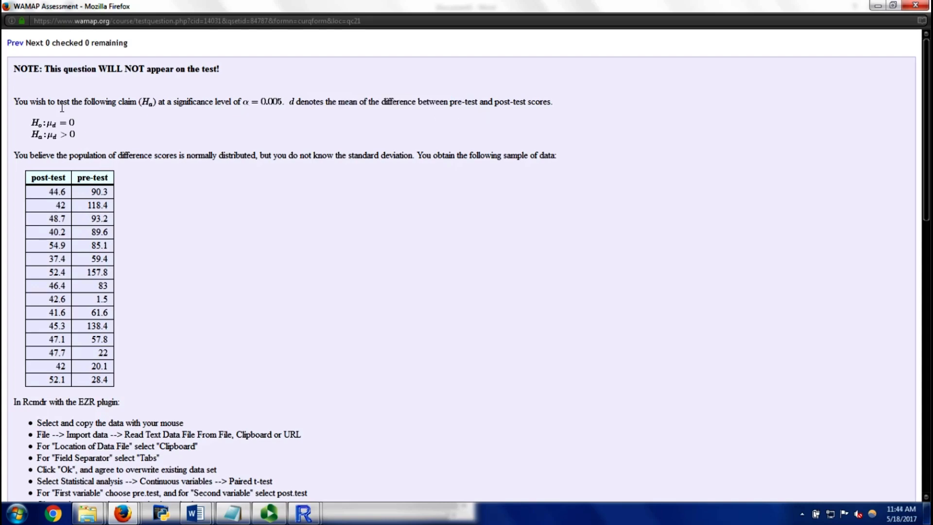
Step: Examine the null and alternative hypotheses and the assumptions about the population of difference scores
{"action": "left_click_drag", "start_coordinate": [29, 119], "coordinate": [67, 143]}
{"action": "left_click", "coordinate": [92, 125]}
{"action": "left_click", "coordinate": [67, 142]}
{"action": "left_click_drag", "start_coordinate": [24, 155], "coordinate": [225, 164]}
{"action": "left_click", "coordinate": [277, 164]}
{"action": "left_click_drag", "start_coordinate": [261, 160], "coordinate": [384, 165]}
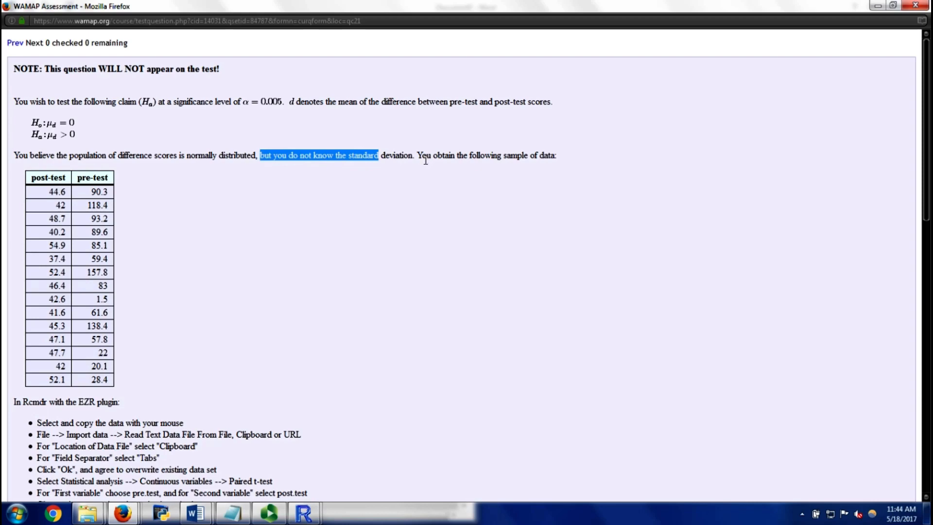
{"action": "left_click_drag", "start_coordinate": [422, 163], "coordinate": [479, 167]}
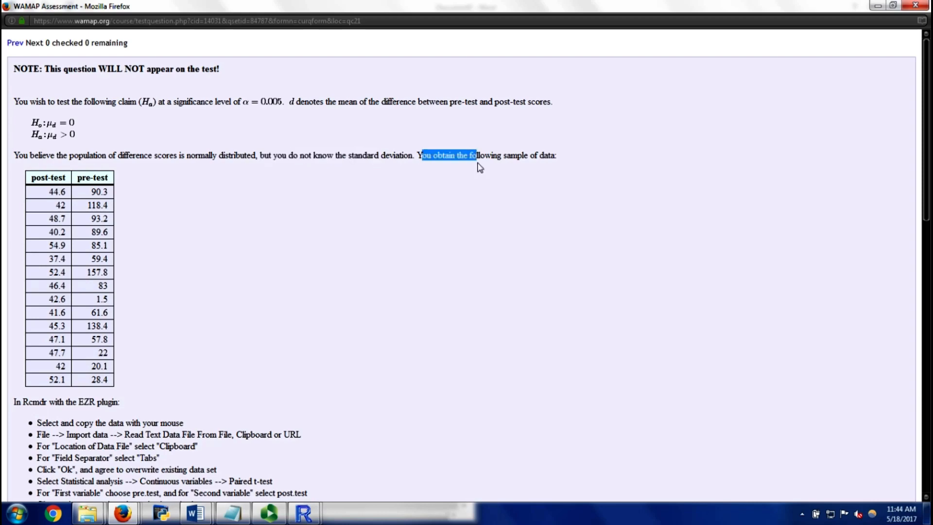
{"action": "left_click", "coordinate": [465, 191]}
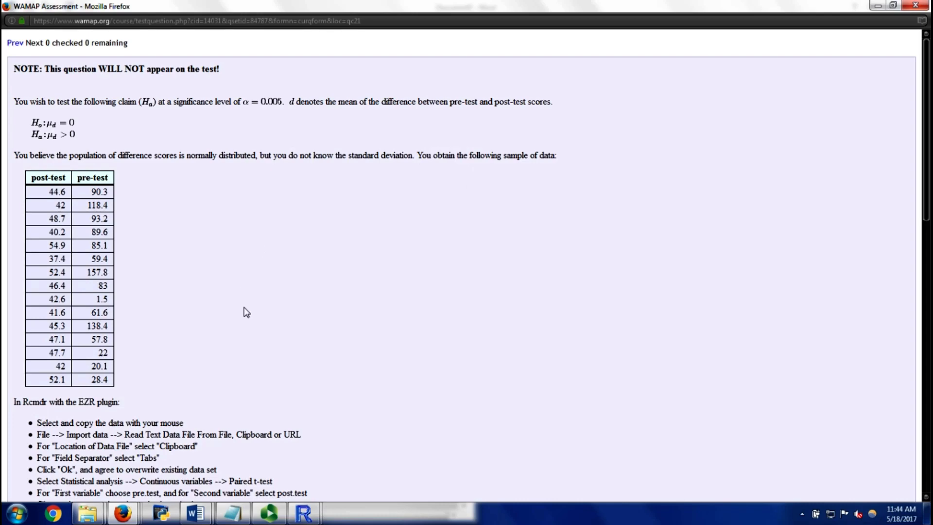
Step: Copy the whole post-test and pre-test data table, including its column headers
{"action": "scroll", "coordinate": [246, 312], "scroll_direction": "down", "scroll_amount": 3}
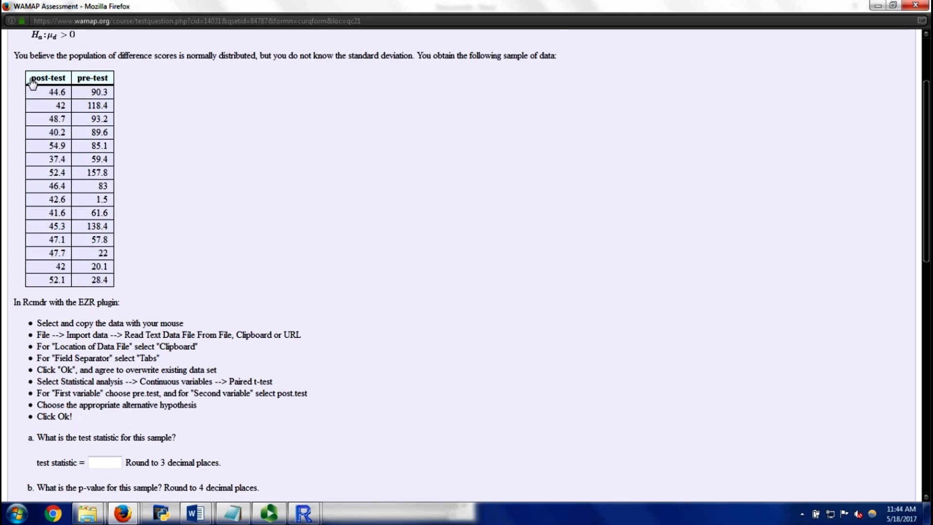
{"action": "left_click_drag", "start_coordinate": [31, 82], "coordinate": [115, 284]}
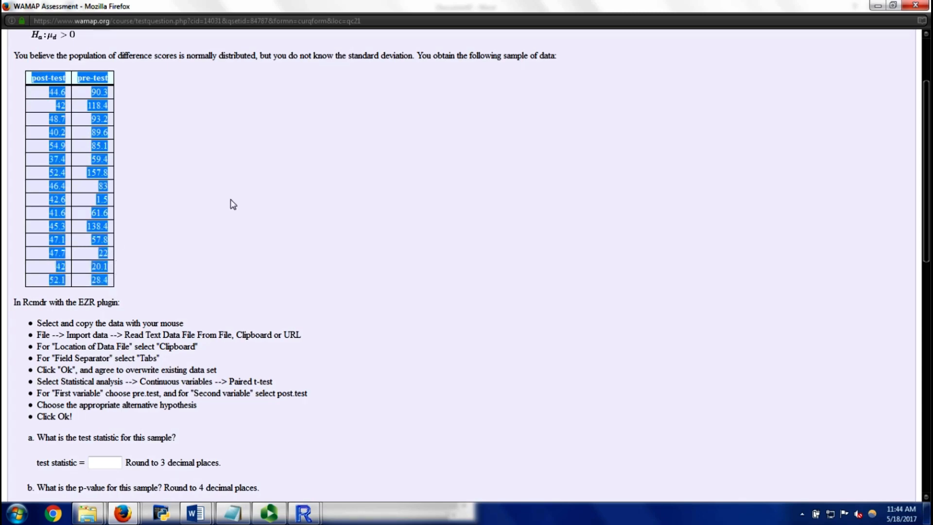
{"action": "right_click", "coordinate": [105, 168]}
{"action": "left_click", "coordinate": [125, 176]}
Step: Switch to R Commander, move its window clear of the data table, and start importing text data from file, clipboard or URL
{"action": "mouse_move", "coordinate": [309, 520]}
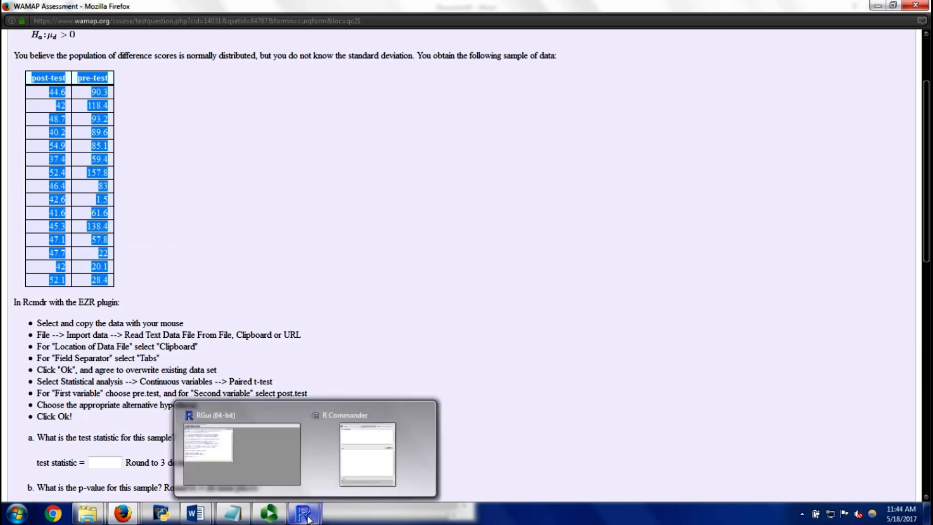
{"action": "left_click", "coordinate": [367, 454]}
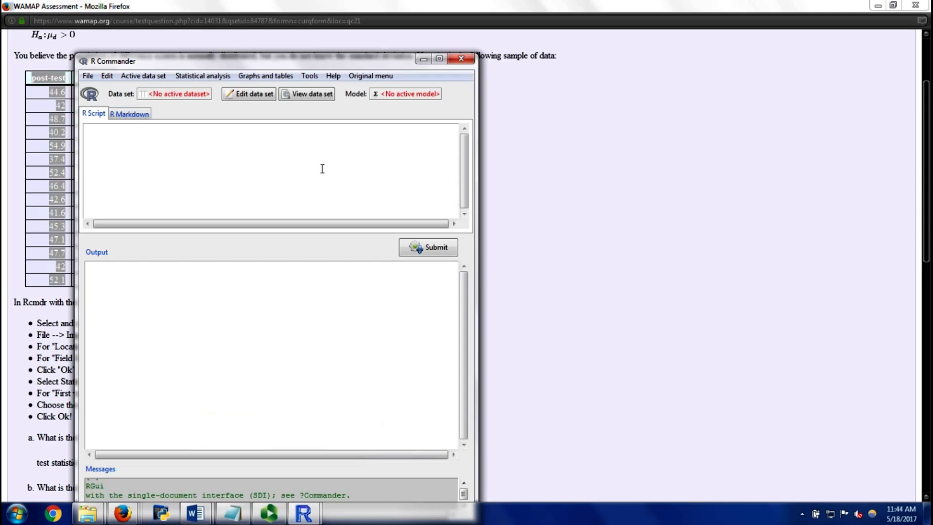
{"action": "left_click_drag", "start_coordinate": [305, 66], "coordinate": [452, 43]}
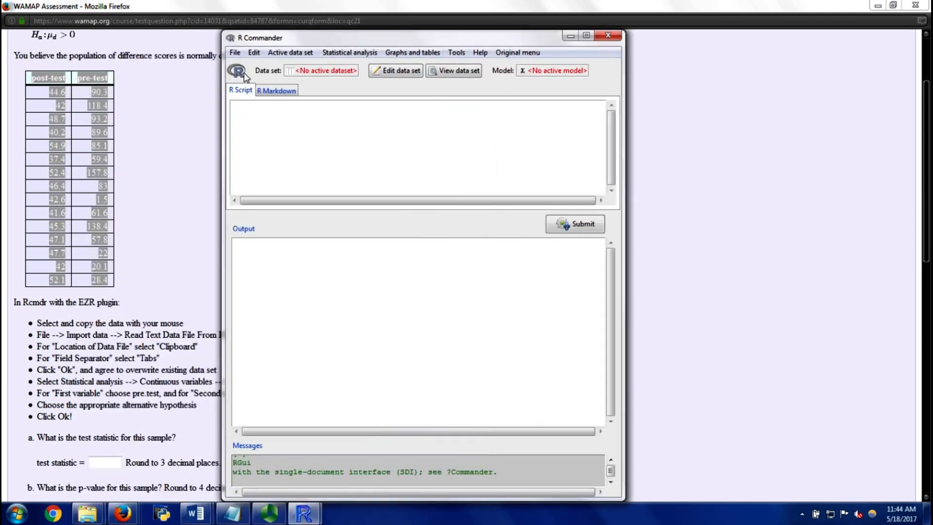
{"action": "left_click", "coordinate": [234, 53]}
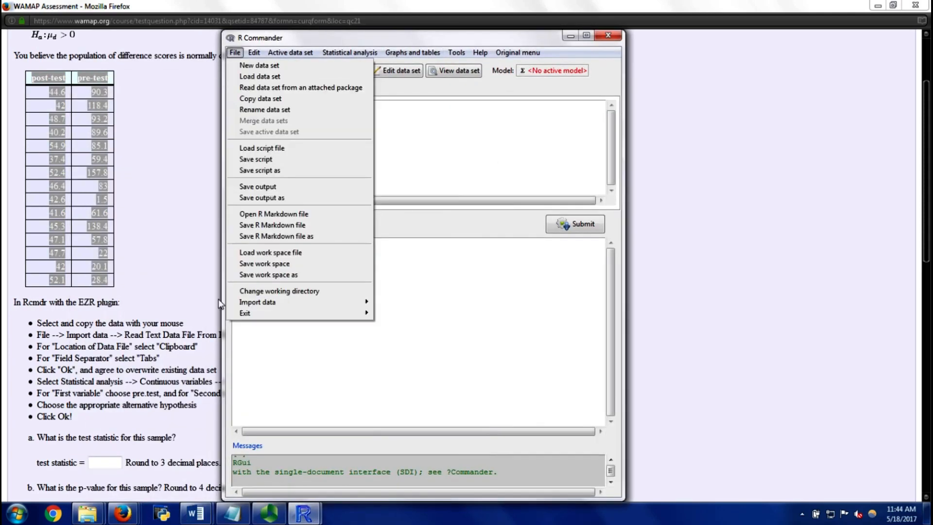
{"action": "mouse_move", "coordinate": [304, 301]}
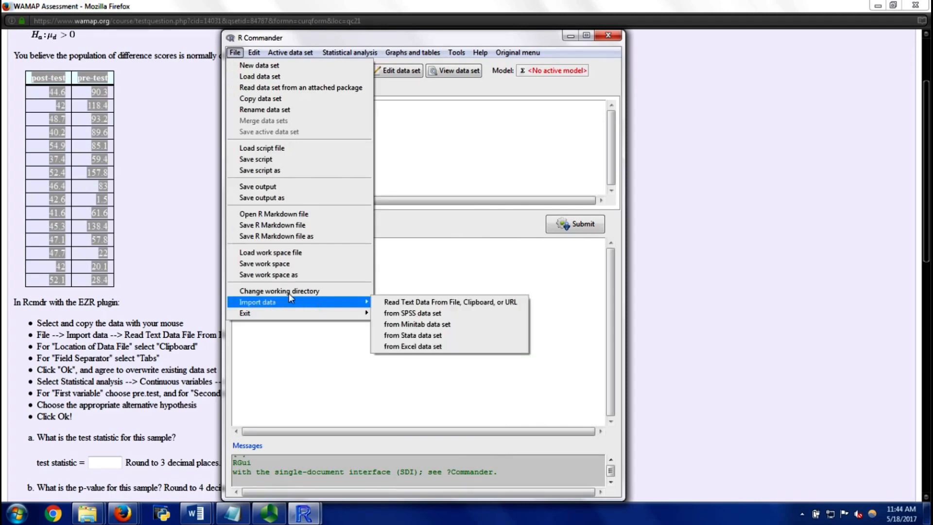
{"action": "left_click", "coordinate": [236, 54]}
{"action": "left_click", "coordinate": [237, 55]}
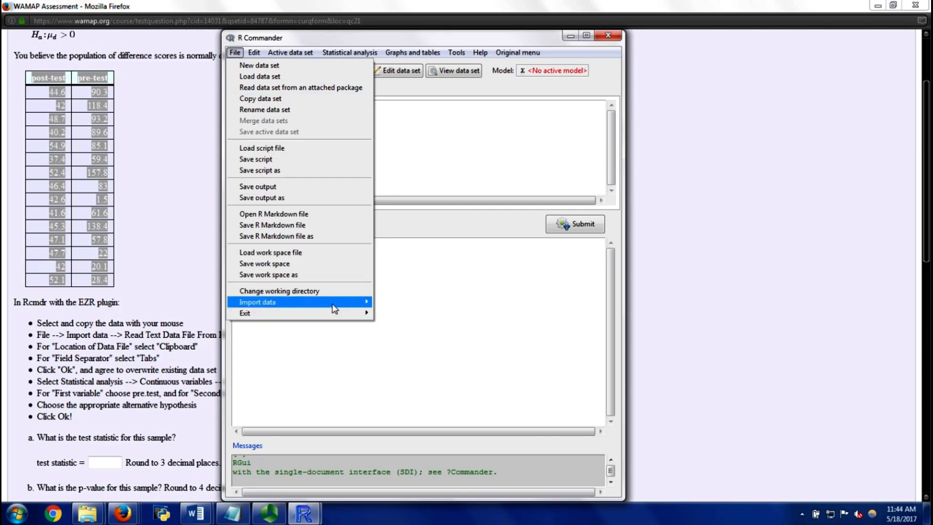
{"action": "mouse_move", "coordinate": [335, 309]}
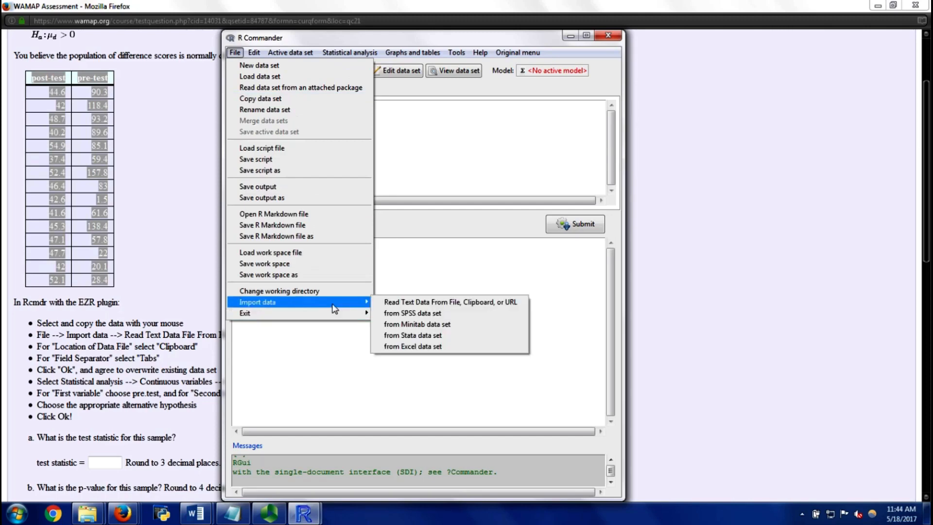
{"action": "left_click", "coordinate": [423, 306]}
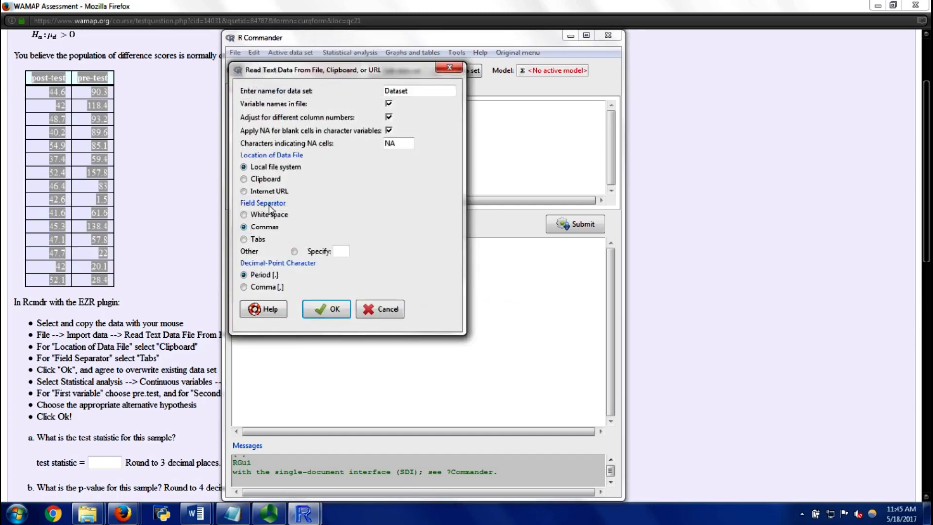
Step: Import the data from the clipboard with tabs as field separator, overwriting the existing data set Dataset
{"action": "left_click", "coordinate": [244, 240]}
{"action": "left_click", "coordinate": [245, 179]}
{"action": "left_click", "coordinate": [332, 311]}
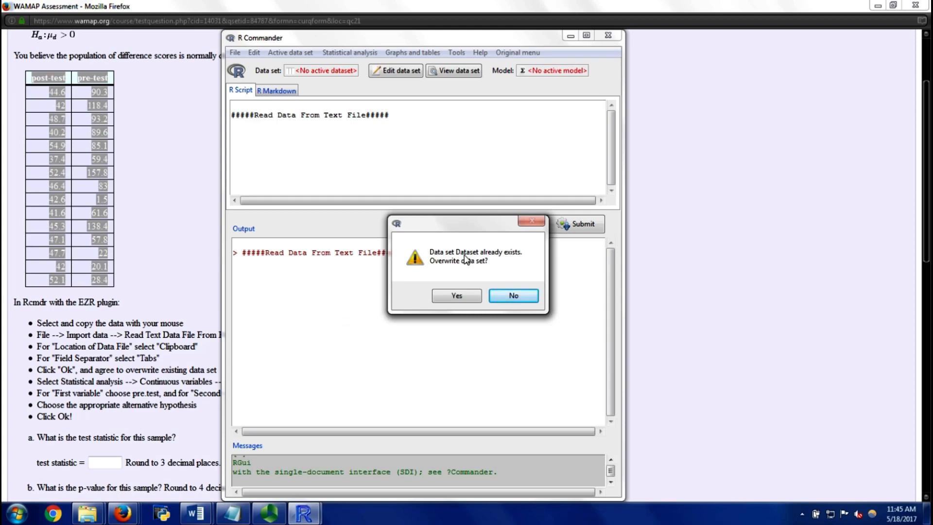
{"action": "left_click", "coordinate": [455, 297]}
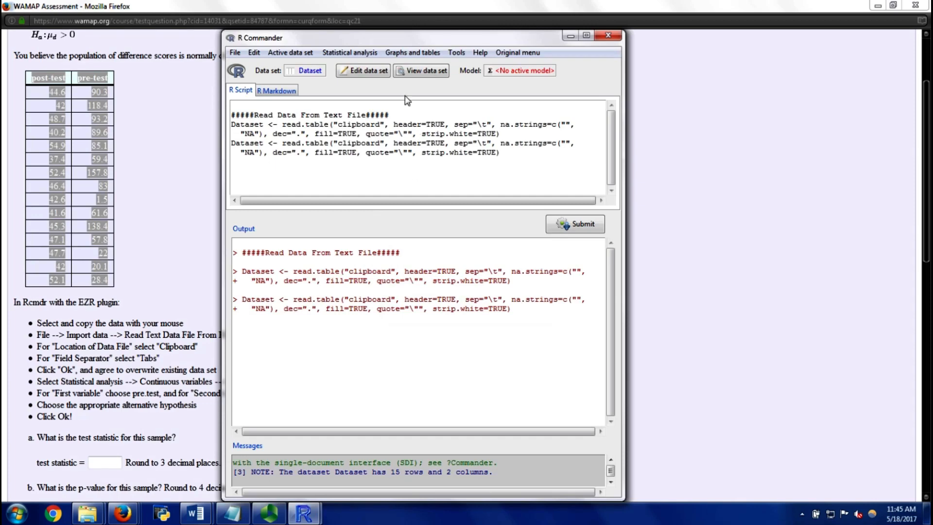
Step: Set up a paired t-test with pre.test as first variable and post.test as second, and check the question's alternative hypothesis
{"action": "left_click", "coordinate": [357, 54]}
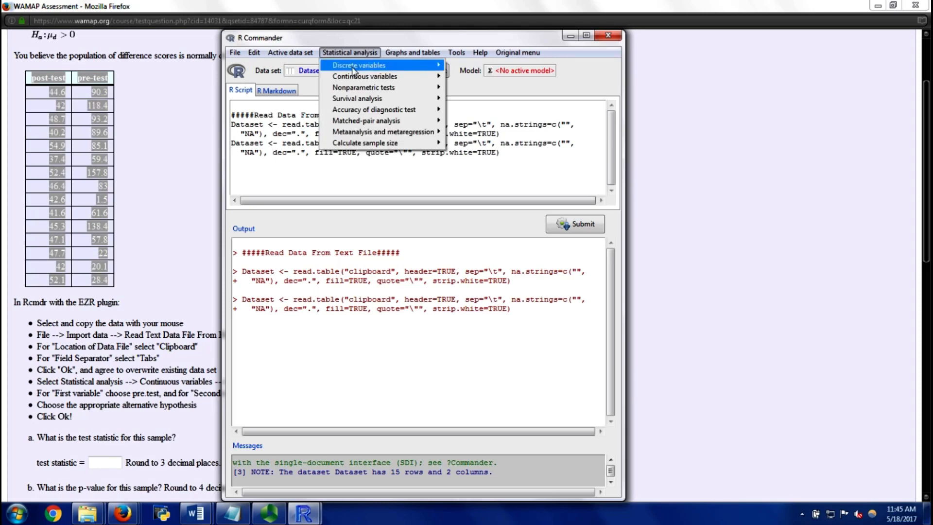
{"action": "mouse_move", "coordinate": [352, 77]}
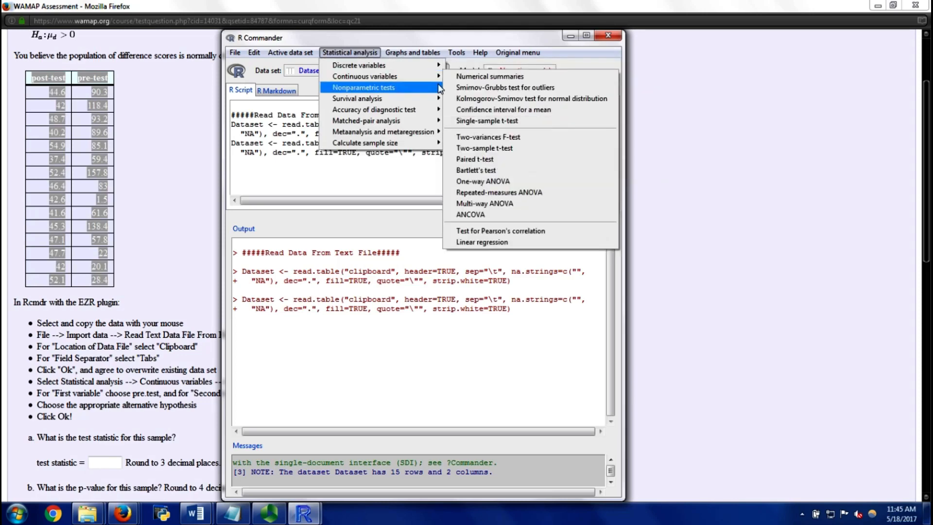
{"action": "left_click", "coordinate": [525, 160]}
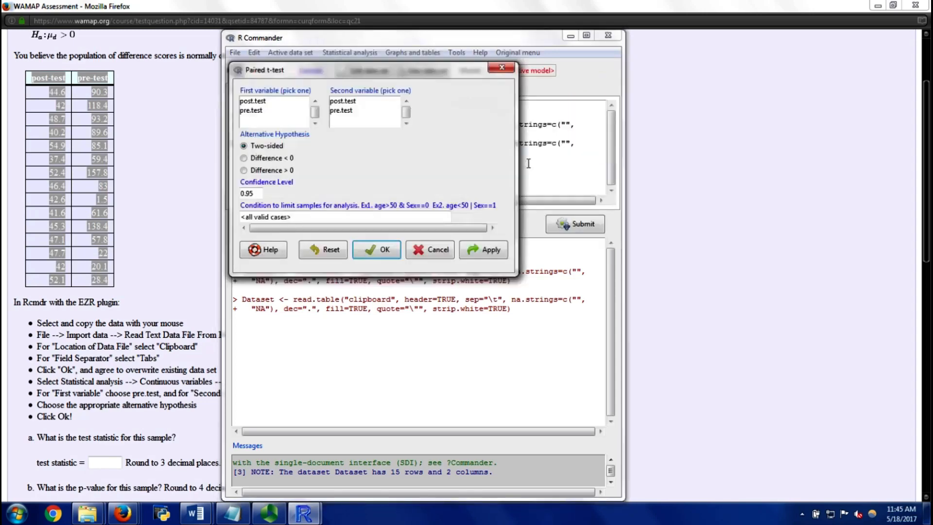
{"action": "left_click", "coordinate": [263, 111]}
{"action": "left_click", "coordinate": [345, 102]}
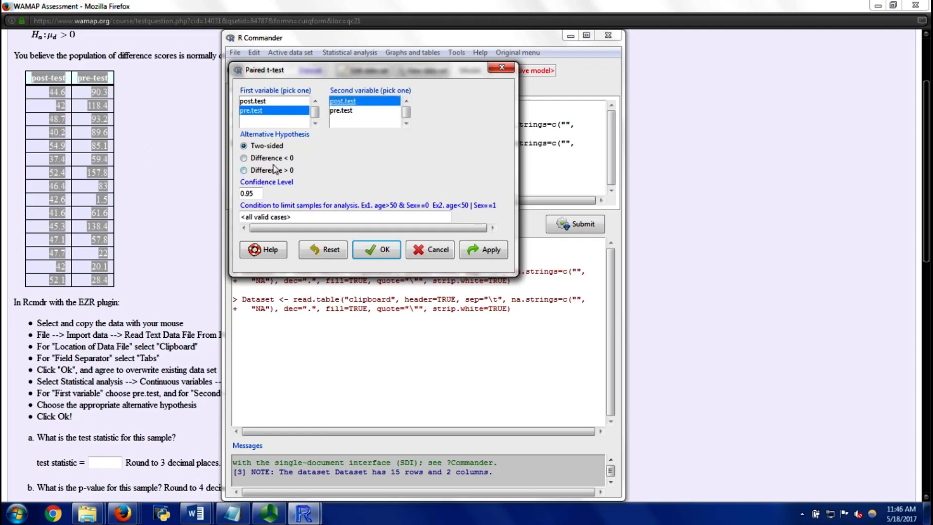
{"action": "left_click", "coordinate": [112, 65]}
{"action": "scroll", "coordinate": [110, 66], "scroll_direction": "up", "scroll_amount": 1}
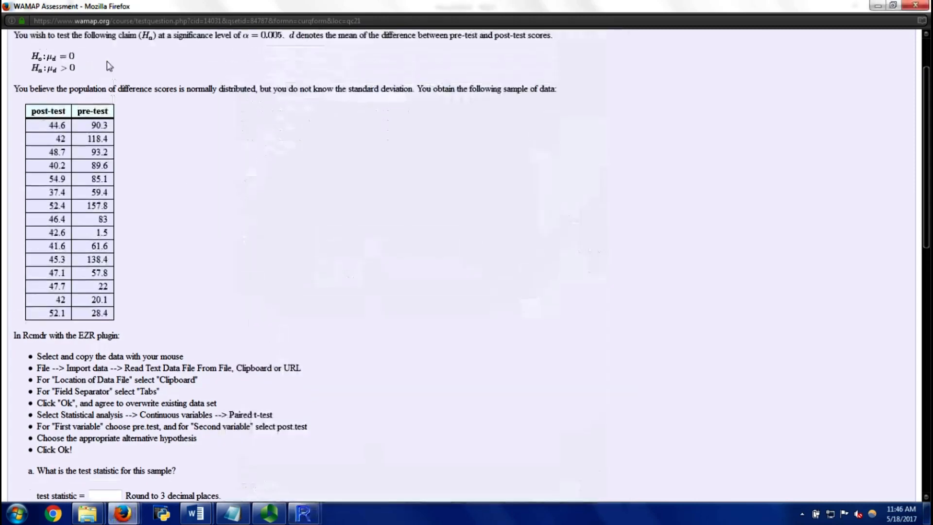